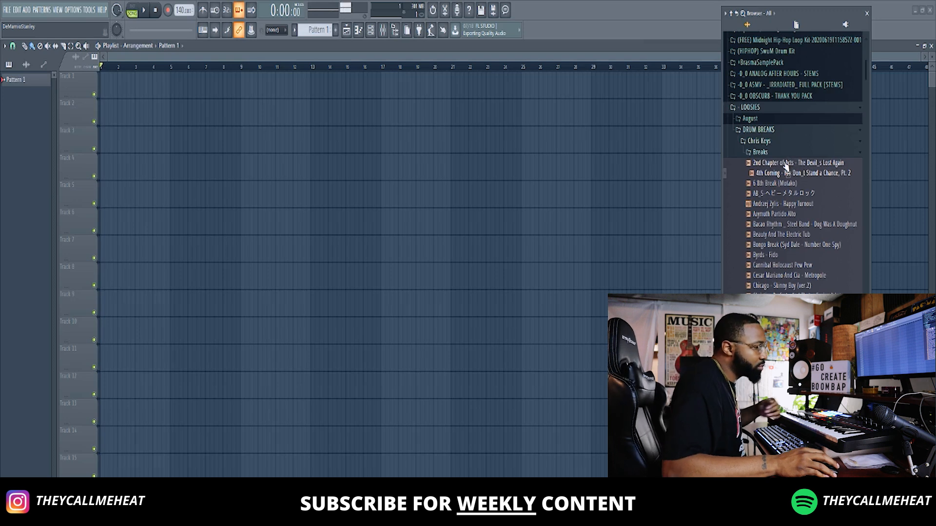
- Audition drum breaks in the Chris Keys Breaks folder and preview the end section of Chicago - Skinny Boy (ver.2) in Edison
left_click(786, 163)
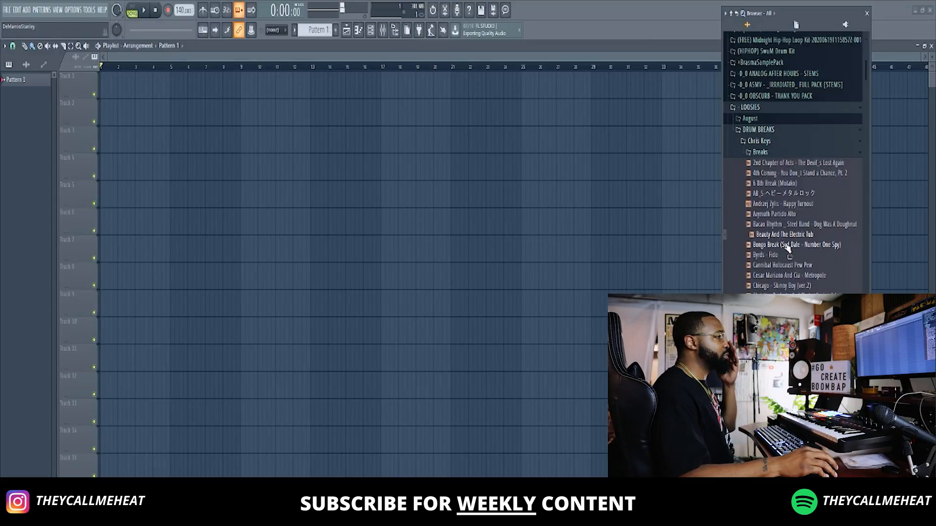
left_click(788, 246)
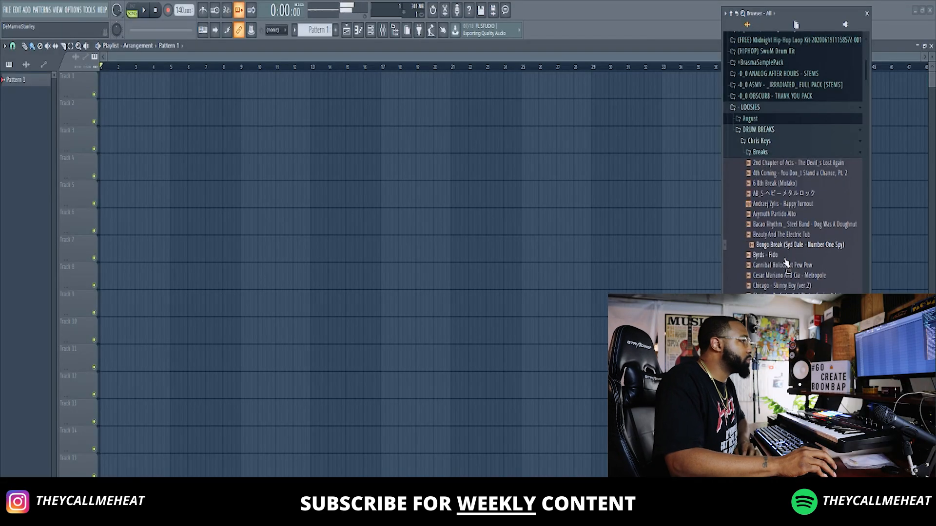
left_click(784, 256)
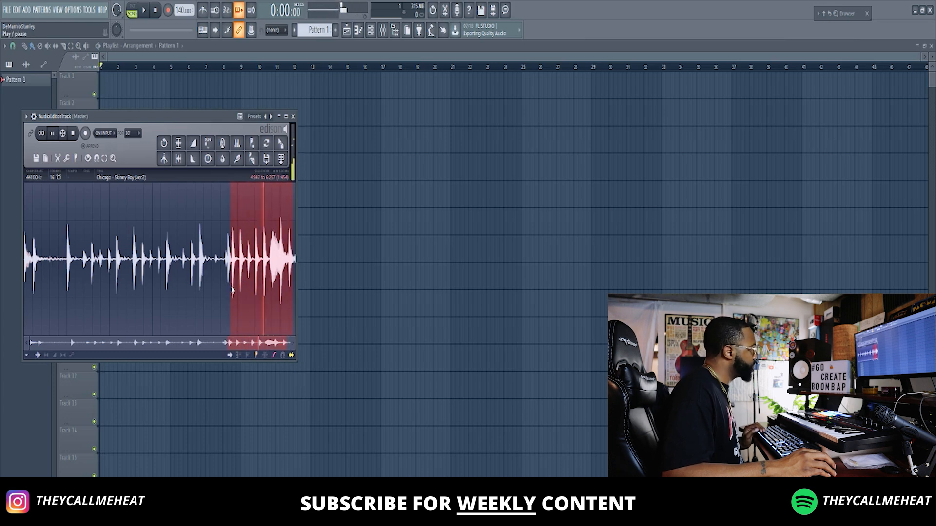
key("space")
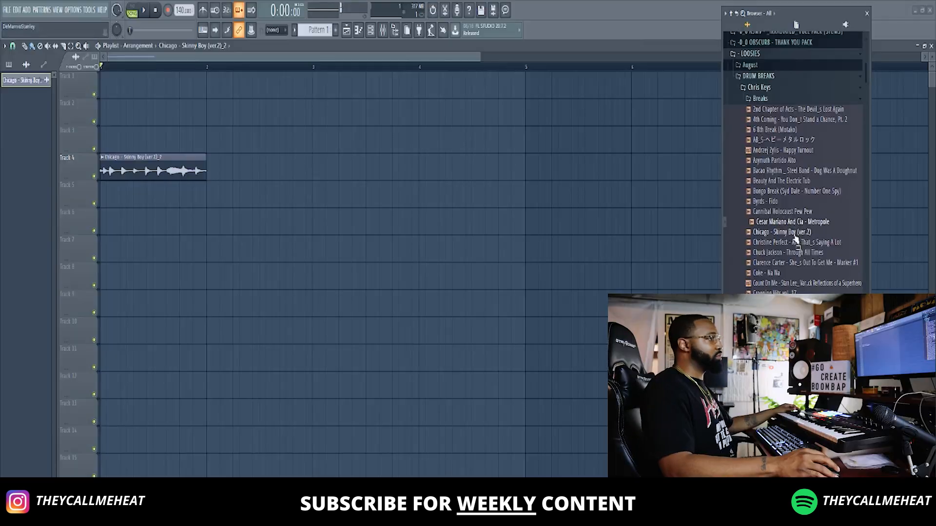
- Bring in the Cesar Mariano And Cia - Metropole break and move the Chicago clip on Track 4 out past bar 5
left_click(756, 224)
mouse_move(859, 14)
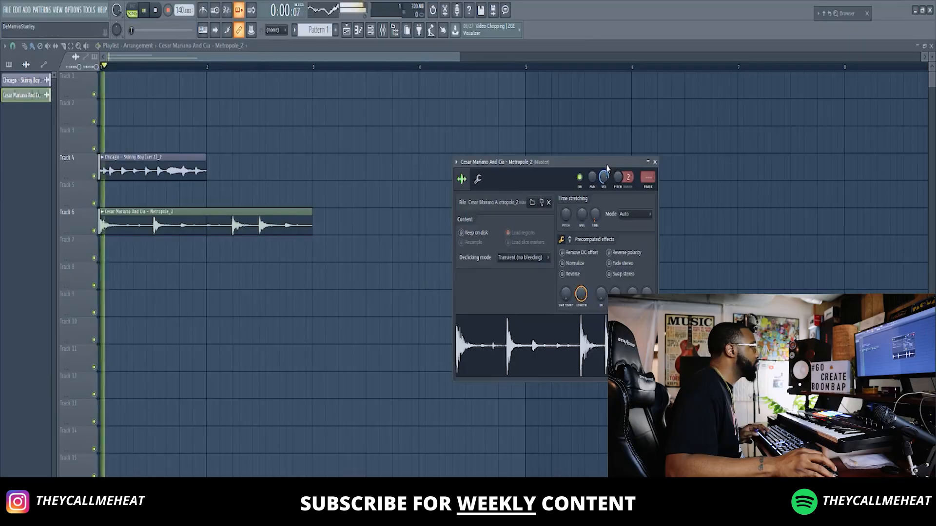
left_click_drag(195, 171, 640, 170)
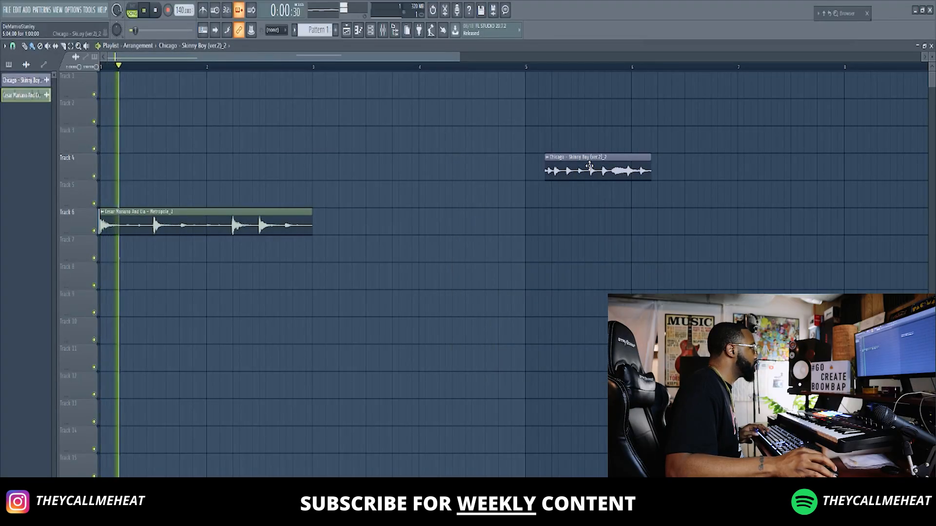
- Check the Metropole clip's time-stretching mode options and play back the loop
double_click(279, 232)
left_click(635, 214)
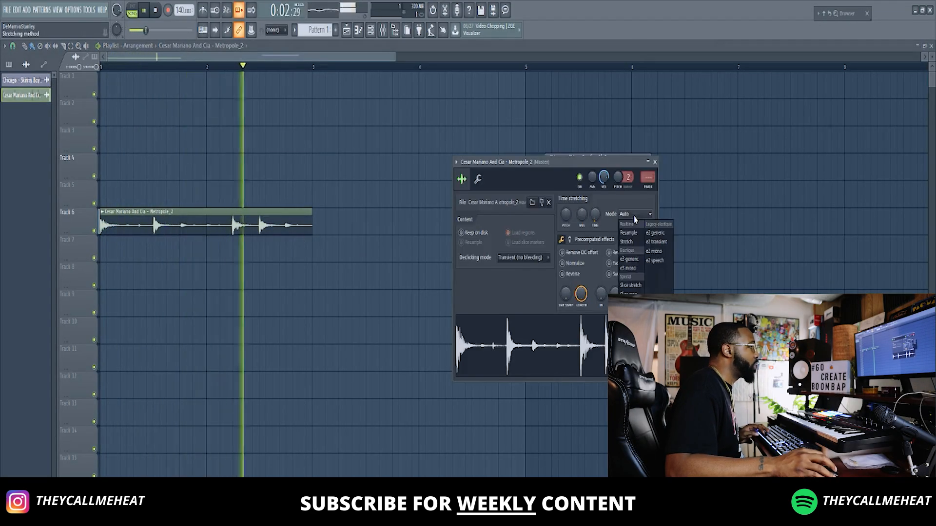
left_click(522, 162)
key("space")
key("space")
key("space")
key("space")
- Raise the project tempo to 173 BPM and restretch all channels to match
left_click_drag(183, 10, 183, 0)
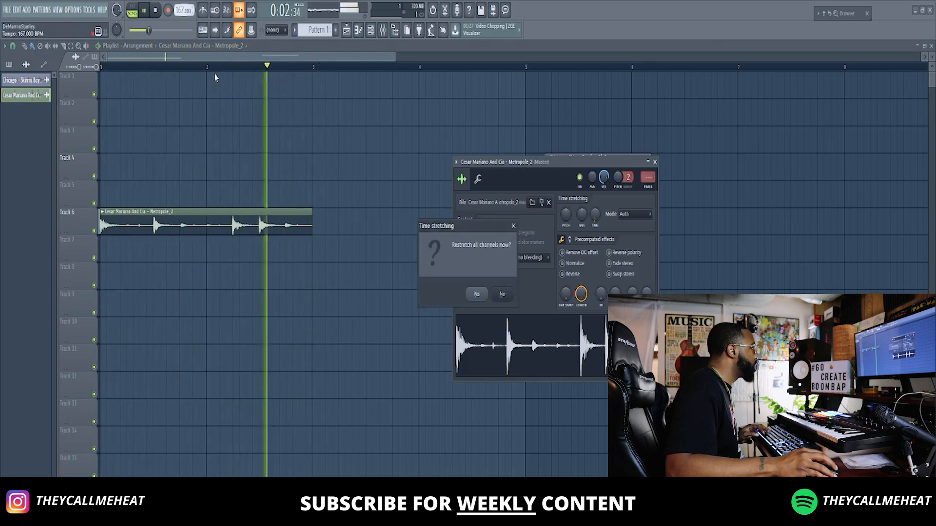
key("Return")
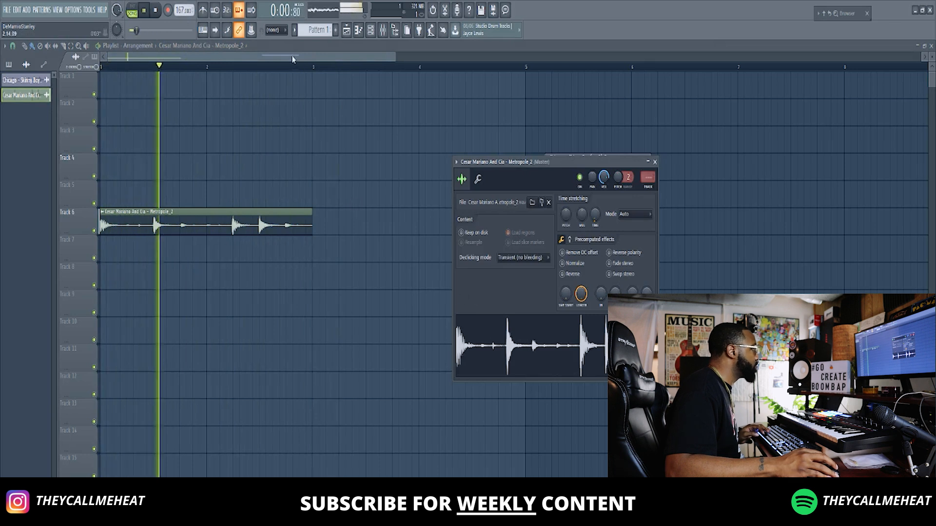
left_click_drag(183, 10, 183, 7)
key("space")
left_click(477, 294)
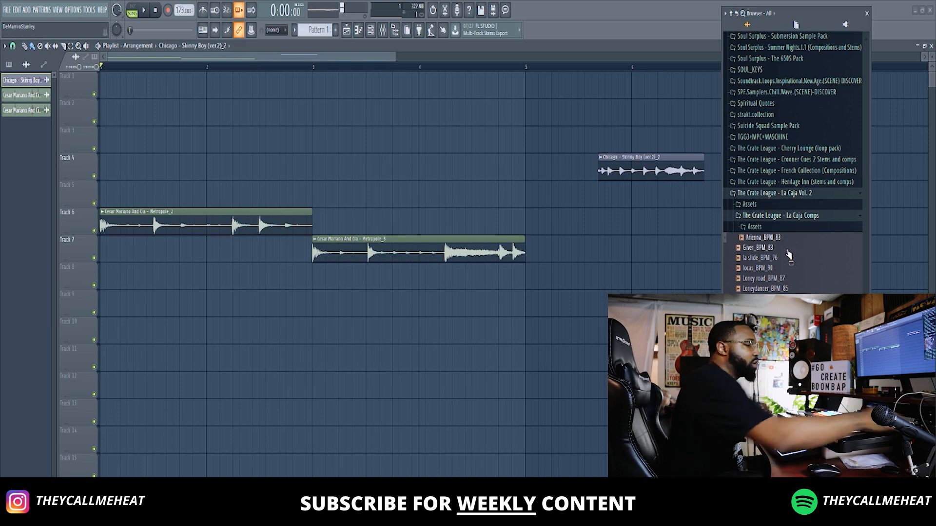
- Audition samples from The Crate League - La Caja Comps and select a section of the Palms sample's latter half in Edison
left_click(788, 251)
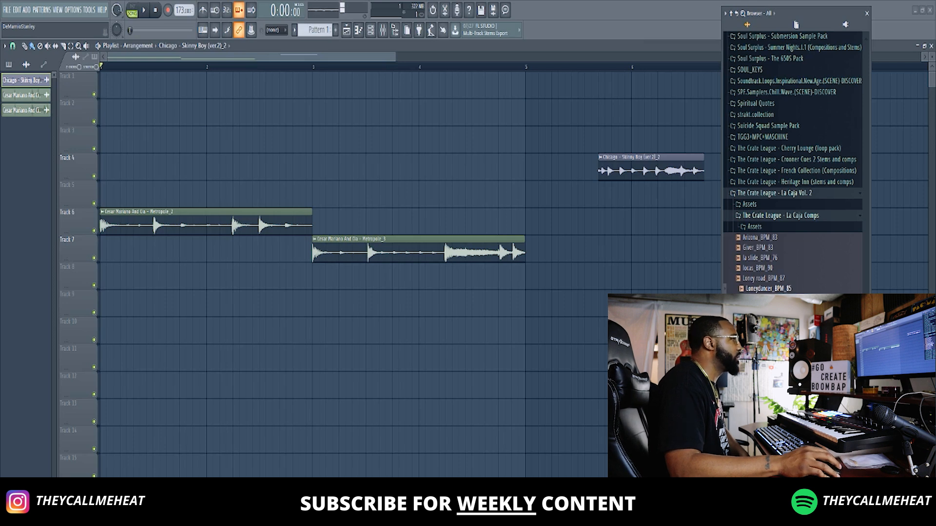
key("Down")
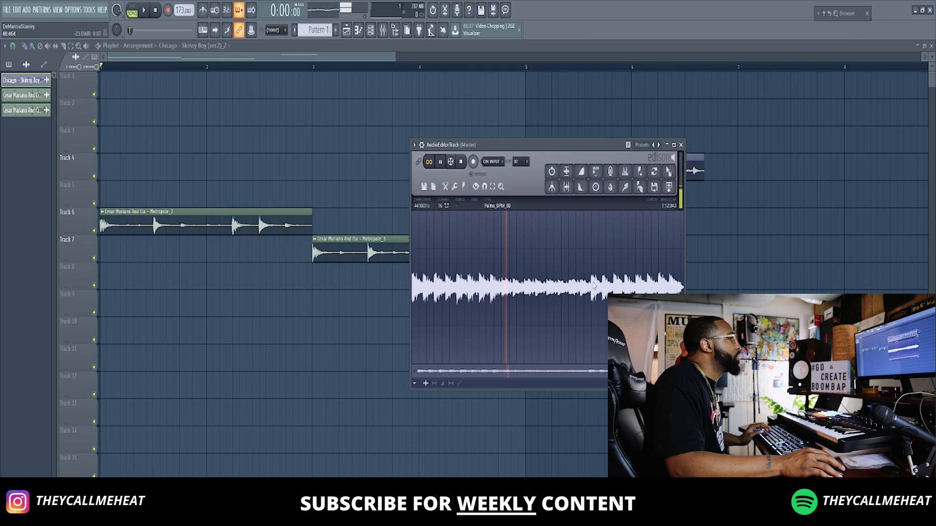
left_click_drag(591, 293, 669, 292)
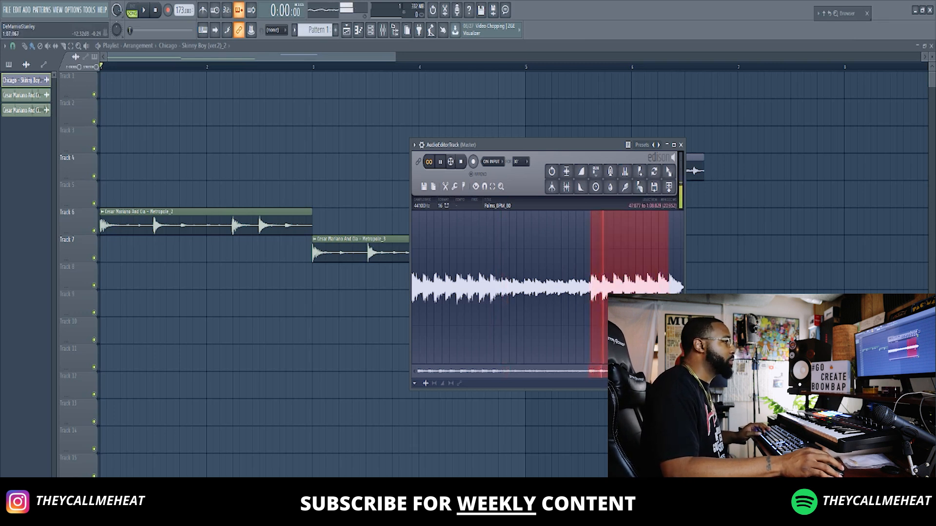
left_click_drag(591, 320, 539, 320)
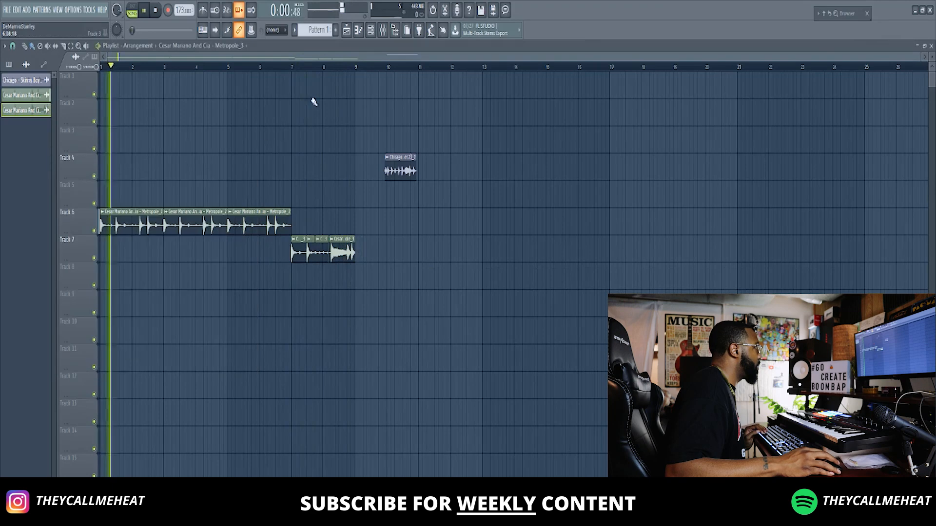
- Open the mixer and the channel rack
key("F9")
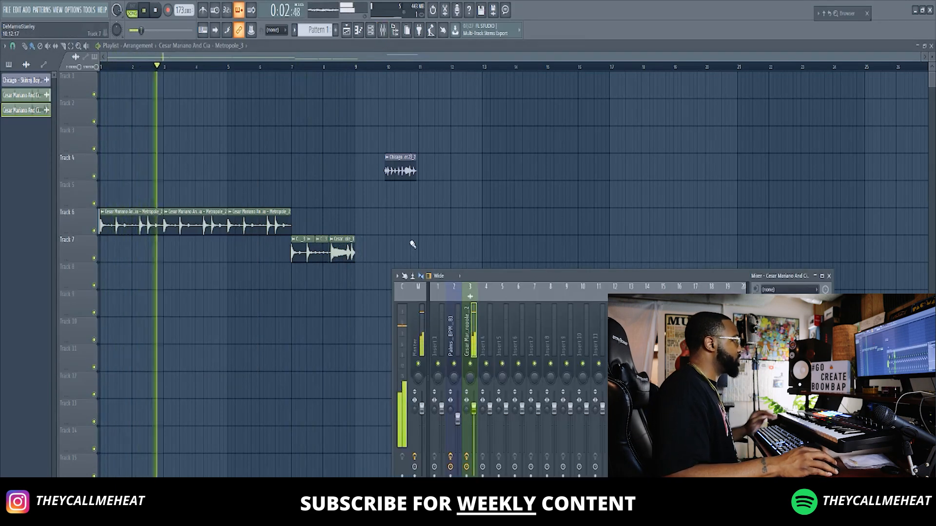
key("F6")
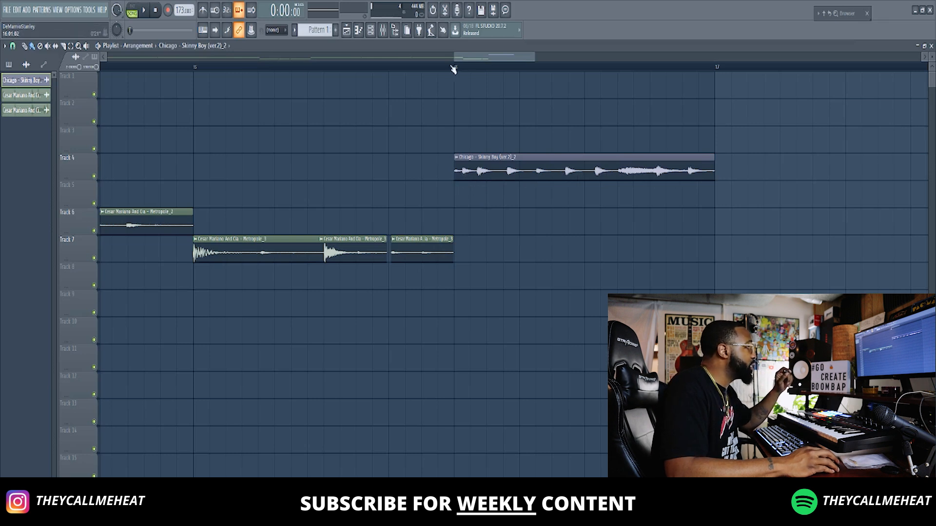
- Adjust the playlist snap setting and select the time range from bar 16 to bar 17 around the Chicago clip
left_click(14, 47)
left_click(18, 73)
left_click_drag(458, 69, 713, 77)
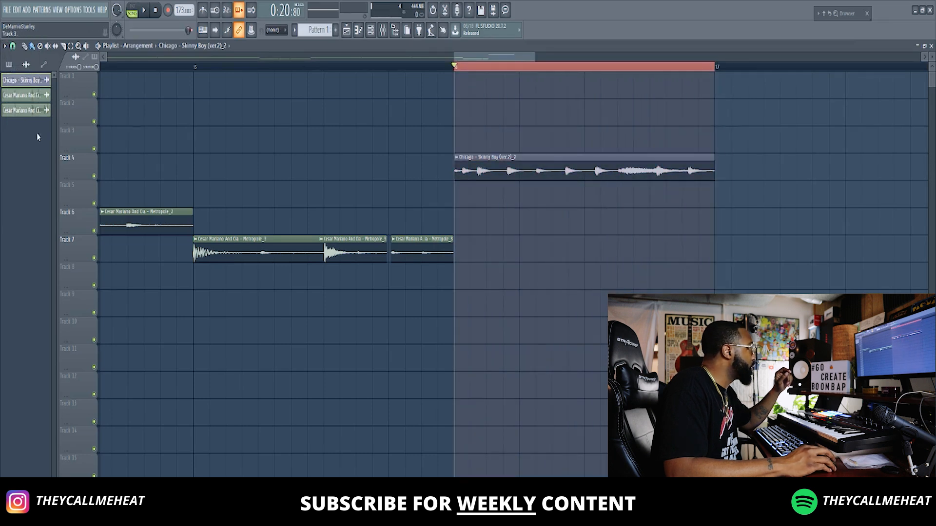
- Change the playlist snap, trim the start of the Chicago clip and realign it with the beginning of bar 16
left_click(14, 48)
left_click(24, 97)
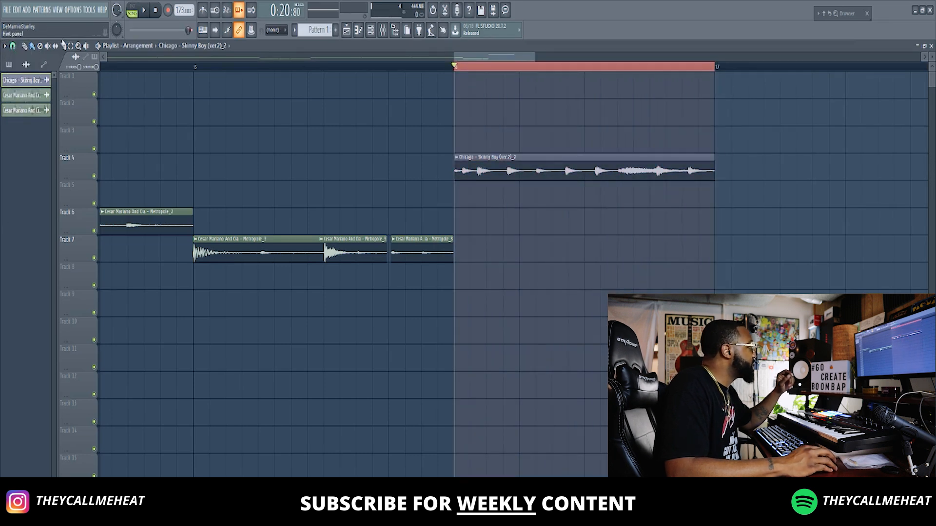
left_click(13, 47)
left_click(24, 93)
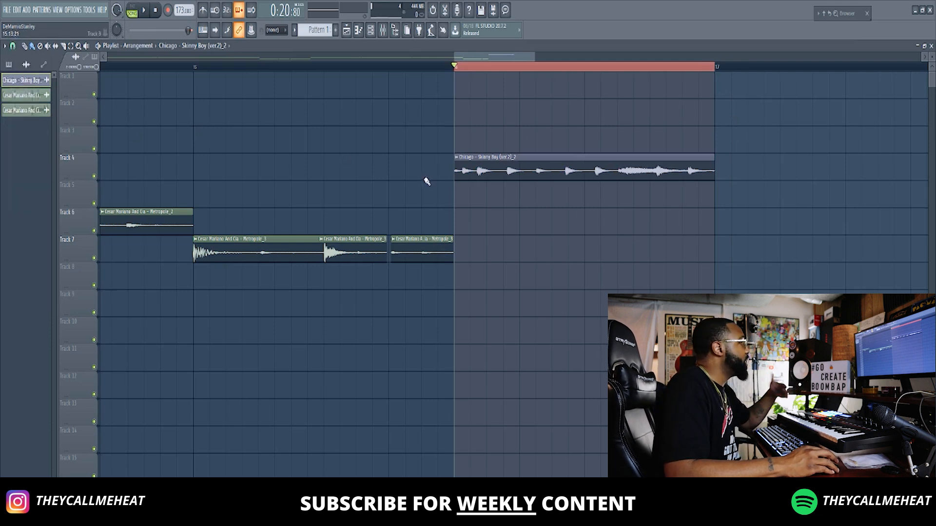
left_click_drag(454, 176, 463, 176)
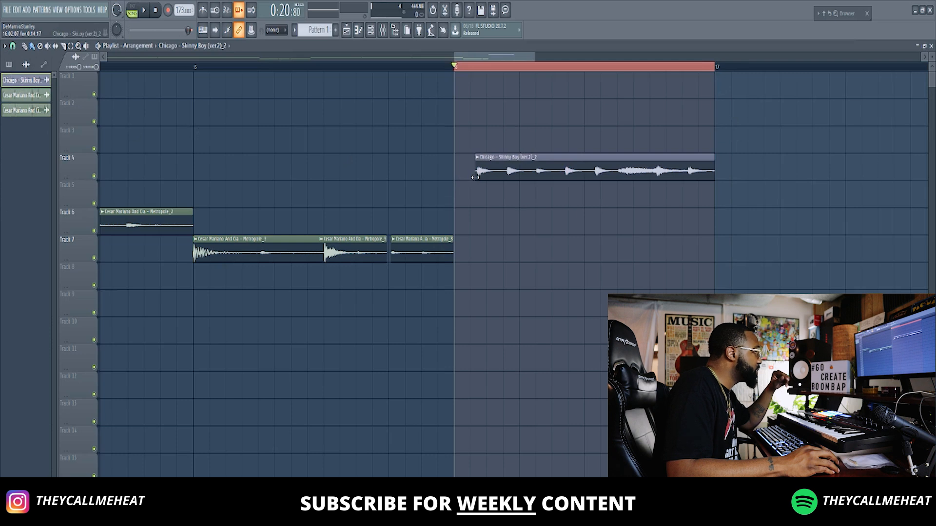
left_click_drag(474, 174, 468, 170)
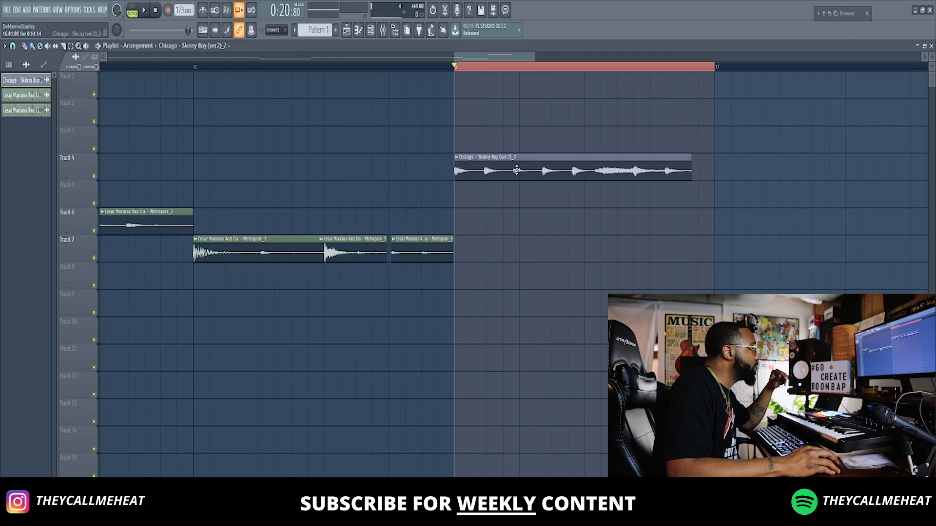
- Stretch the Chicago clip's end to about bar 17 using the Resample time-stretching mode
double_click(484, 167)
mouse_move(478, 263)
left_mouse_down()
mouse_move(478, 248)
mouse_move(477, 263)
left_mouse_up()
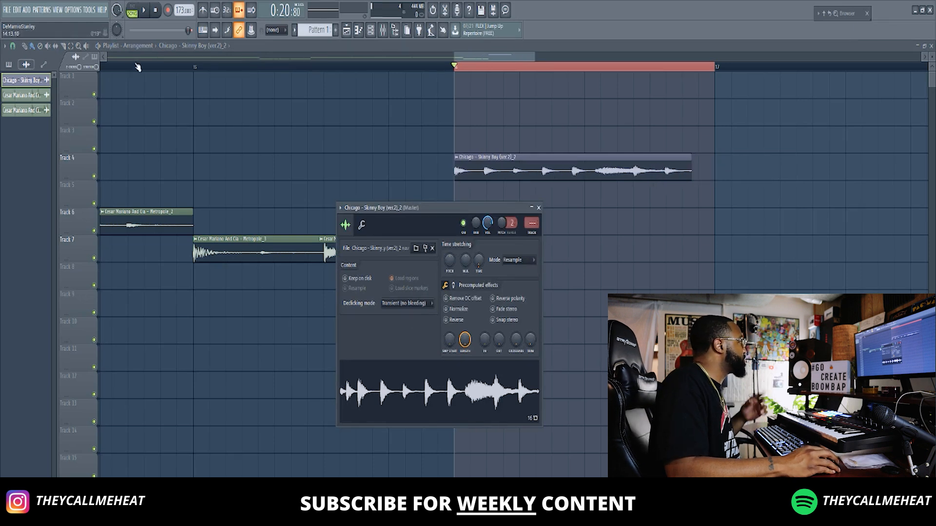
left_click(538, 207)
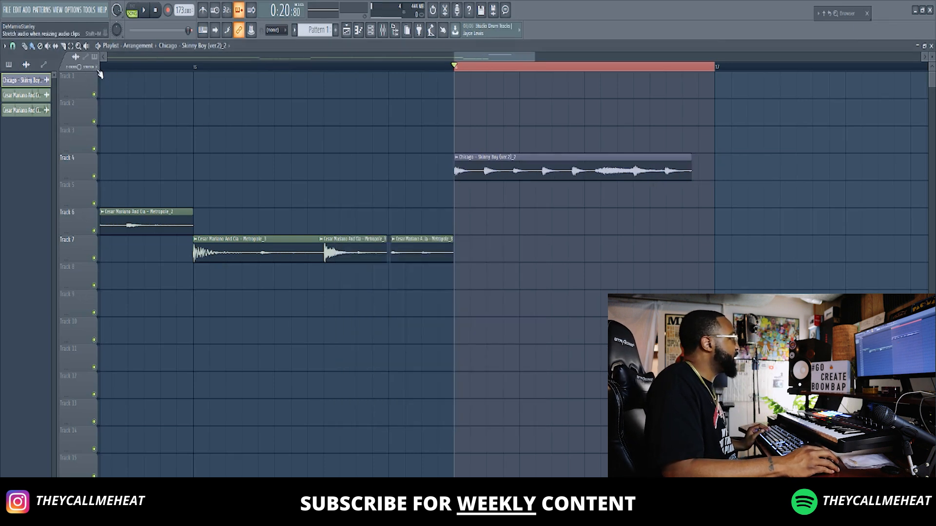
left_click_drag(691, 184, 715, 187)
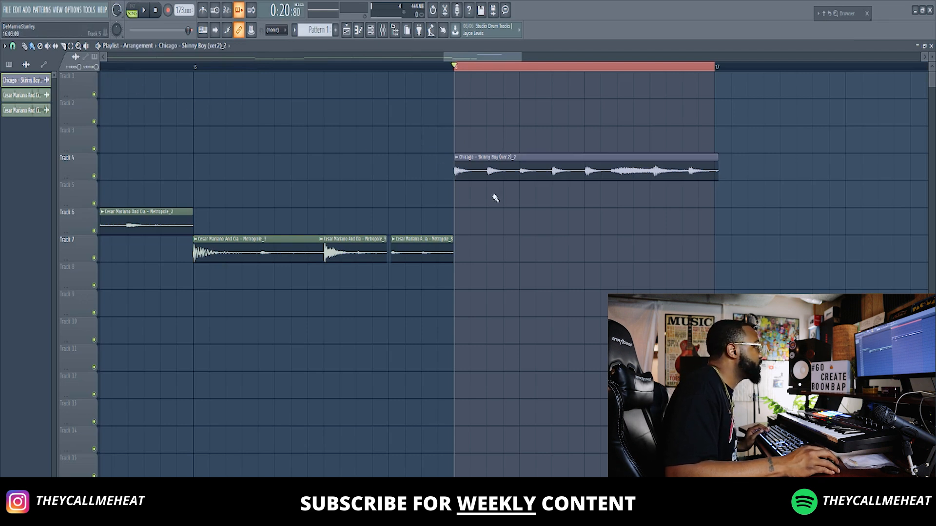
- Extend the Chicago clip's start ahead of bar 16 and shorten the preceding Metropole clip on Track 7 to make room
left_click_drag(457, 176, 442, 181)
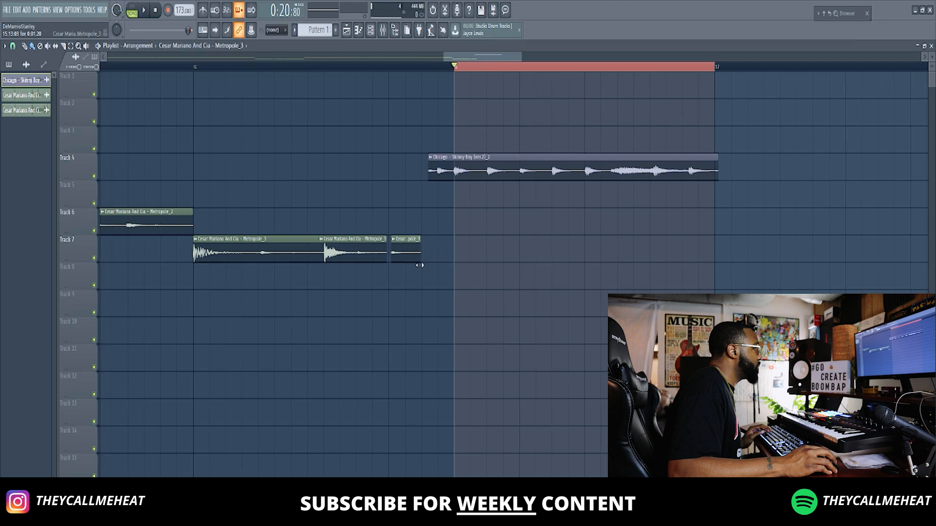
scroll(490, 72, "down", 5)
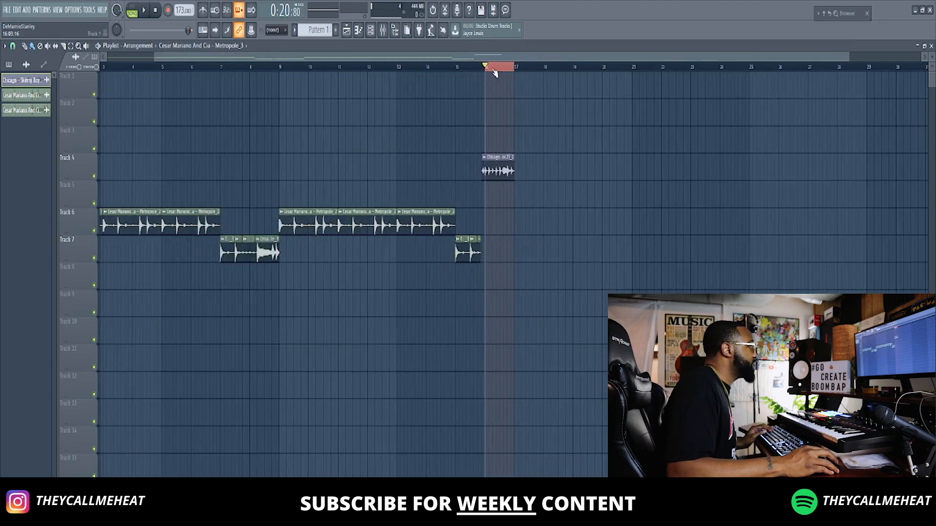
left_click_drag(487, 67, 397, 66)
key("space")
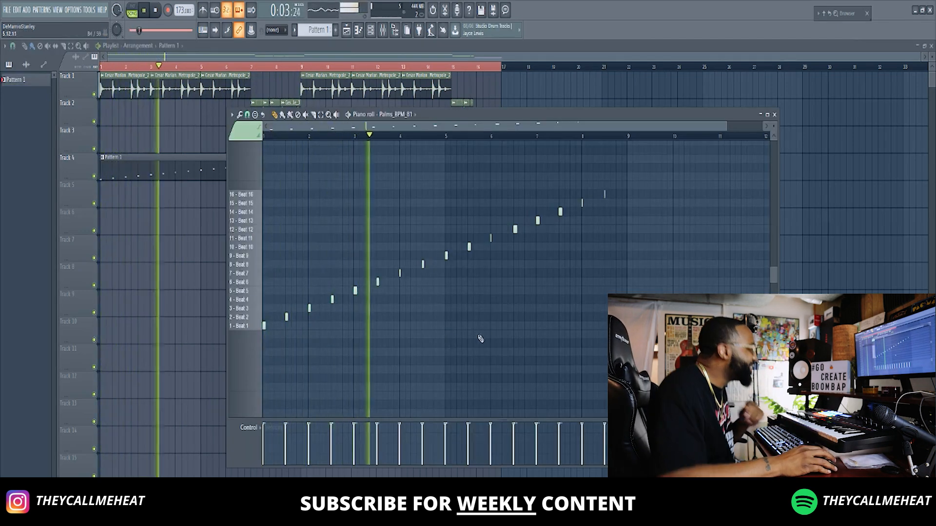
- Nudge all the slice notes in the Palms sample's piano roll slightly later, deselect them and close the piano roll
key("ctrl+a")
left_click_drag(127, 94, 128, 95)
scroll(472, 292, "down", 3)
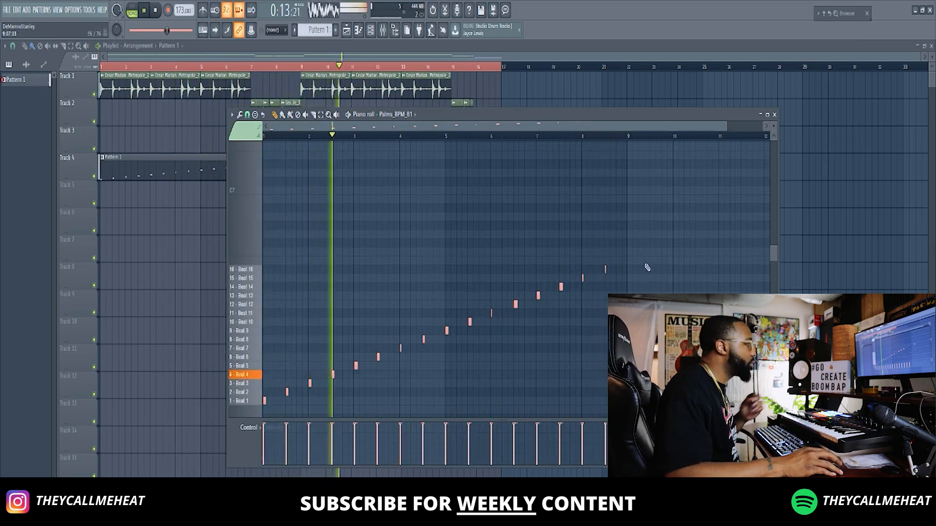
key("ctrl+d")
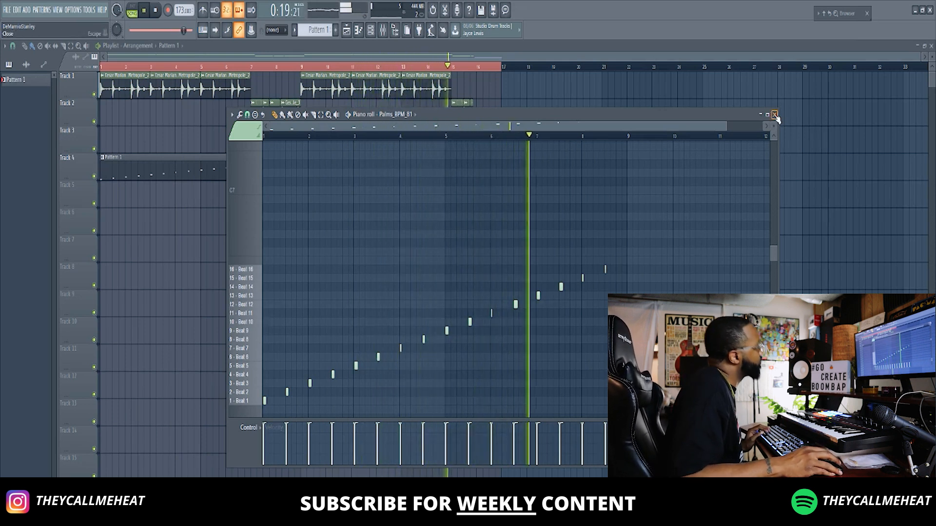
scroll(676, 364, "down", 1)
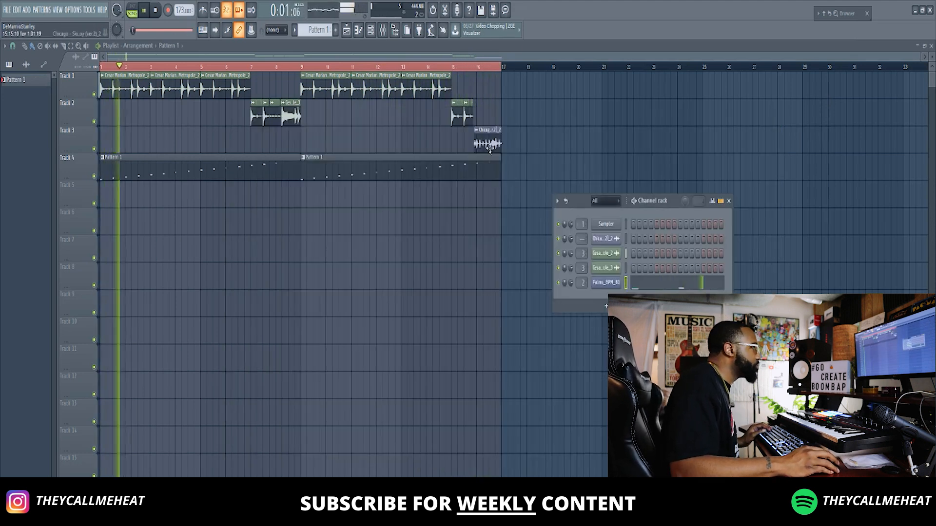
- Open the channel settings of the Chicago clip on Track 3
double_click(490, 149)
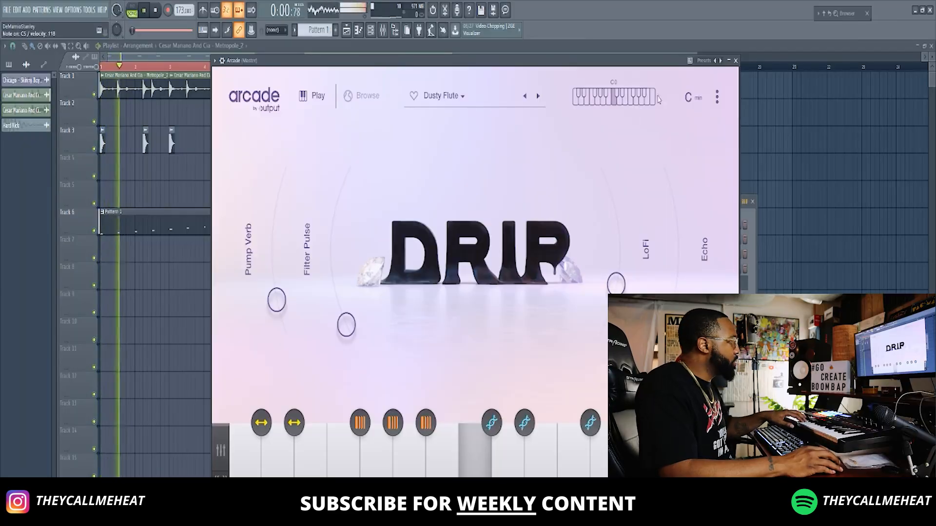
- Choose the key for the Dusty Flute kit in Arcade
left_click(690, 97)
left_click(656, 284)
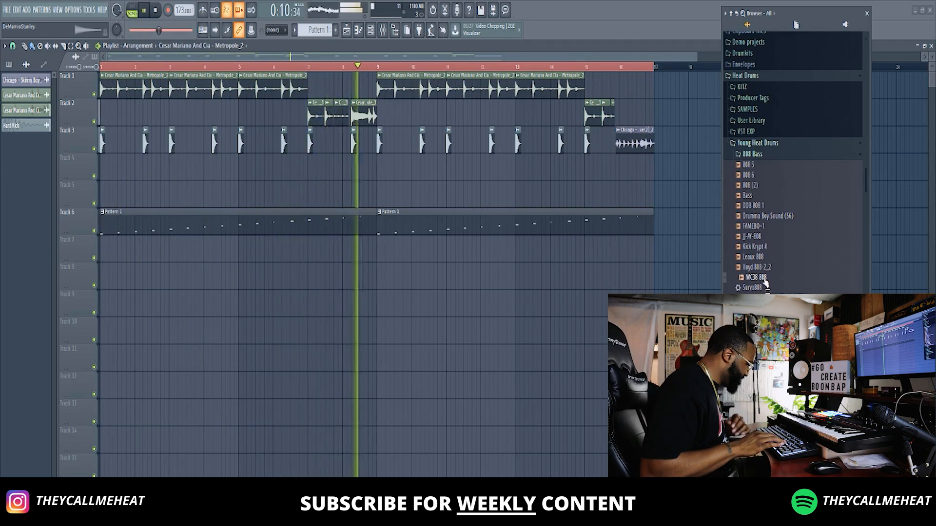
- Stop playback, load the MC38 808 bass sample as a new sampler channel and open its settings
key("space")
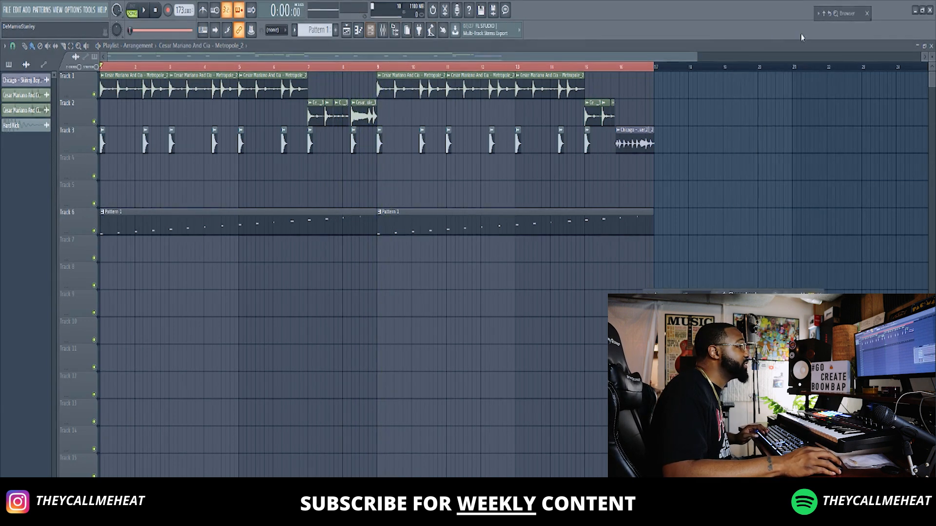
mouse_move(841, 13)
left_click_drag(768, 277, 765, 317)
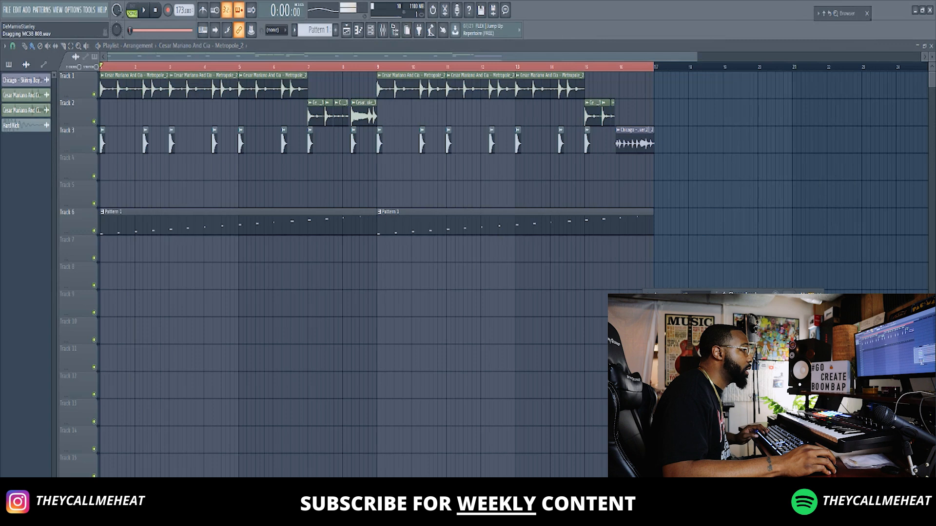
left_click(709, 341)
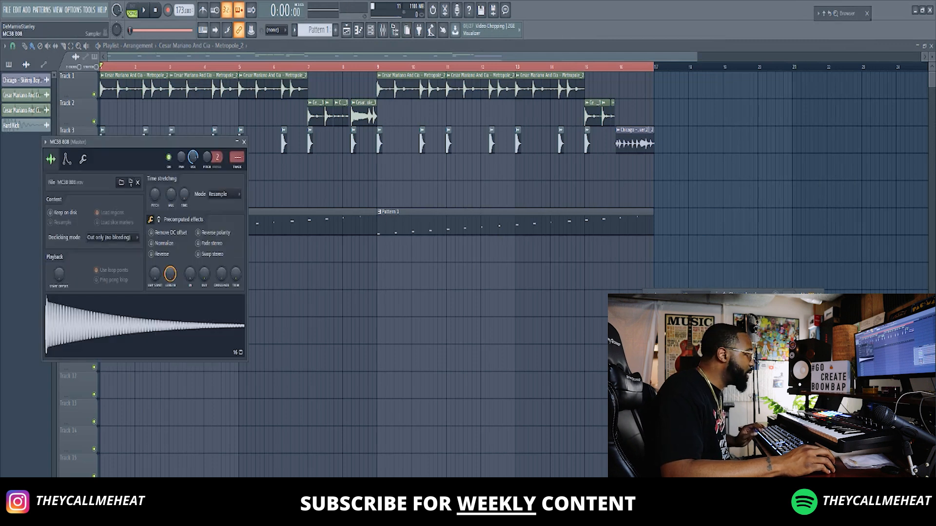
- Set the mixer track for the MC38 808 channel and close its settings
left_click(238, 168)
left_click(243, 142)
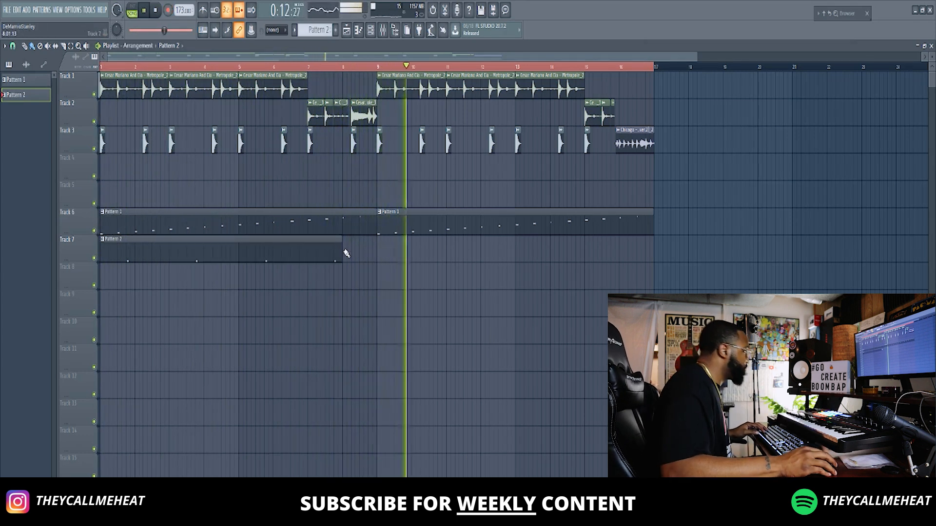
- Extend the Pattern 2 clip on Track 7 to bar 9, repeat it up to bar 17 and deselect the clips
mouse_move(340, 251)
left_mouse_down()
mouse_move(507, 268)
mouse_move(590, 236)
left_mouse_up()
mouse_move(677, 254)
left_mouse_down("ctrl")
mouse_move(468, 264)
mouse_move(215, 254)
left_mouse_up("ctrl")
left_click_drag(372, 249, 376, 249)
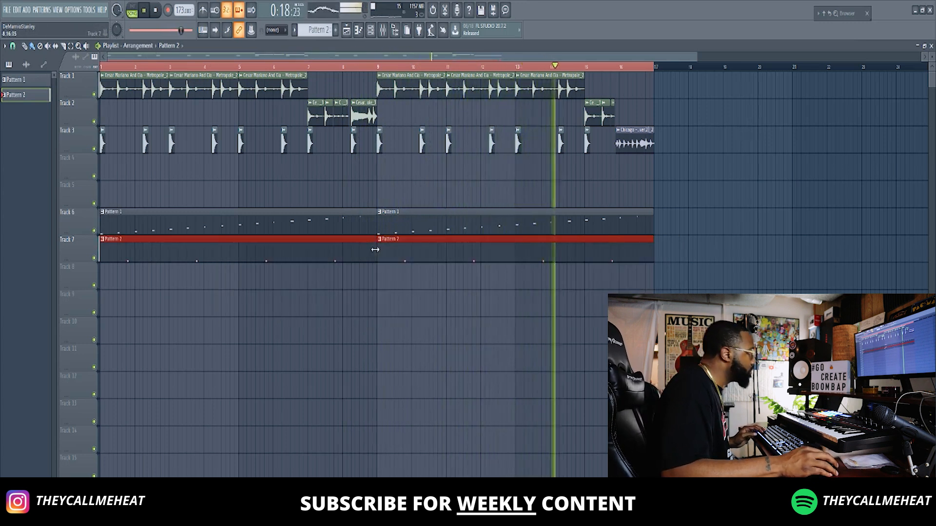
key("ctrl+d")
- Check the MC38 808 channel's sampler settings and close them
left_click(373, 31)
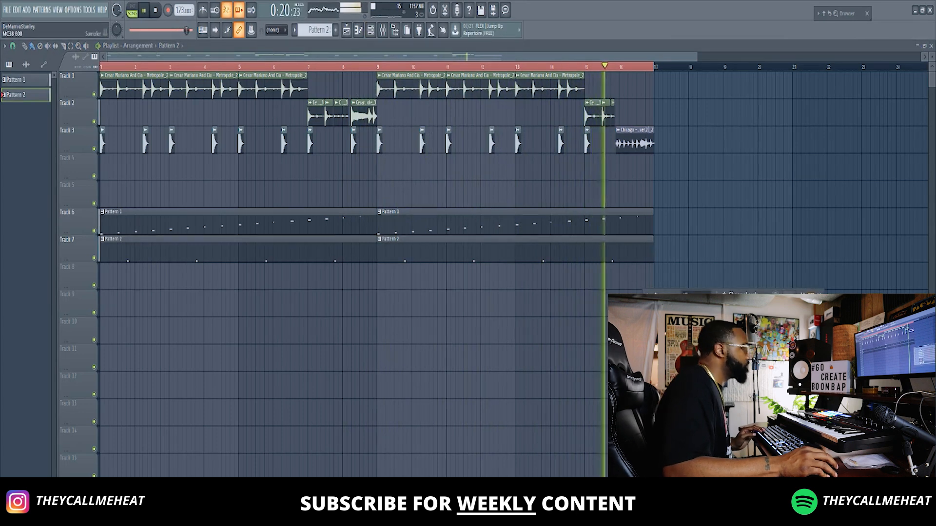
left_click(709, 360)
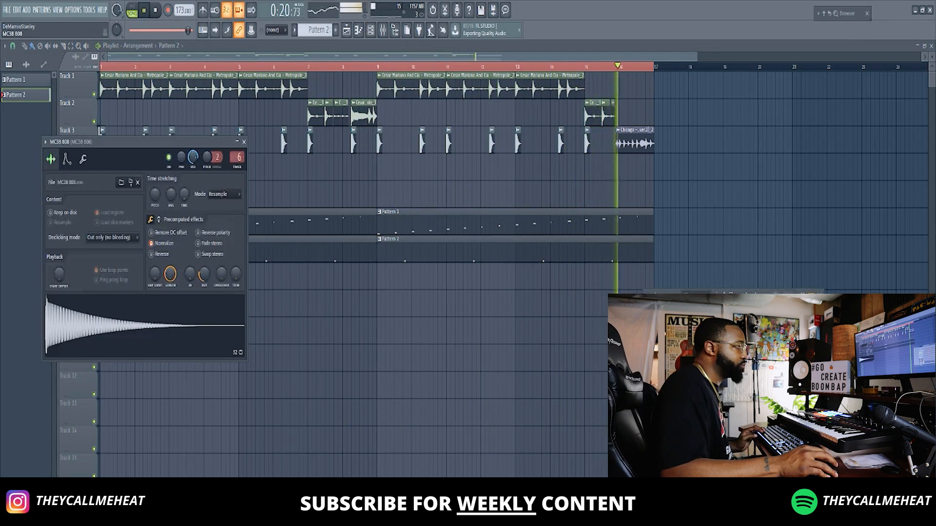
left_click(243, 141)
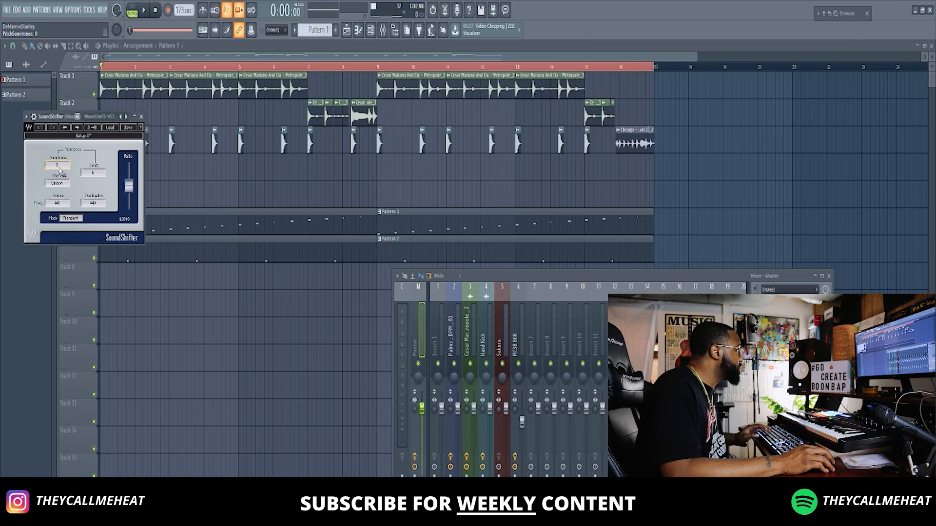
- Play the song, move the master's SoundShifter window aside and close the MC38 808 piano roll
key("space")
left_click_drag(60, 120, 171, 162)
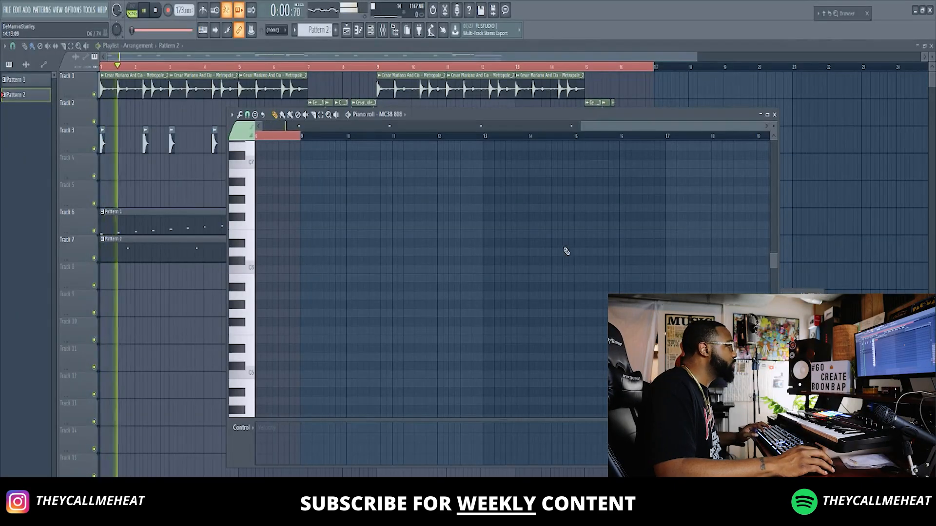
left_click(774, 114)
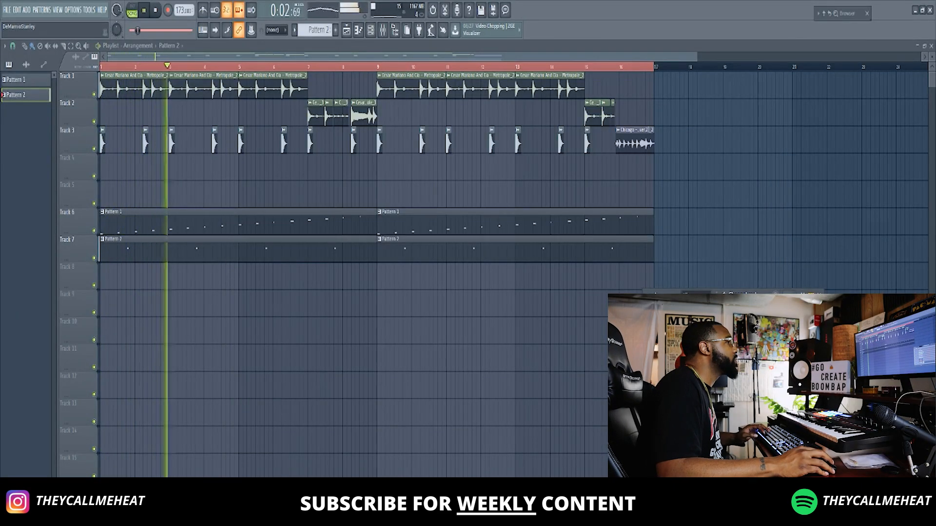
- Show the channel rack, move it clear of the playlist clips and open the Arcade channel
key("F6")
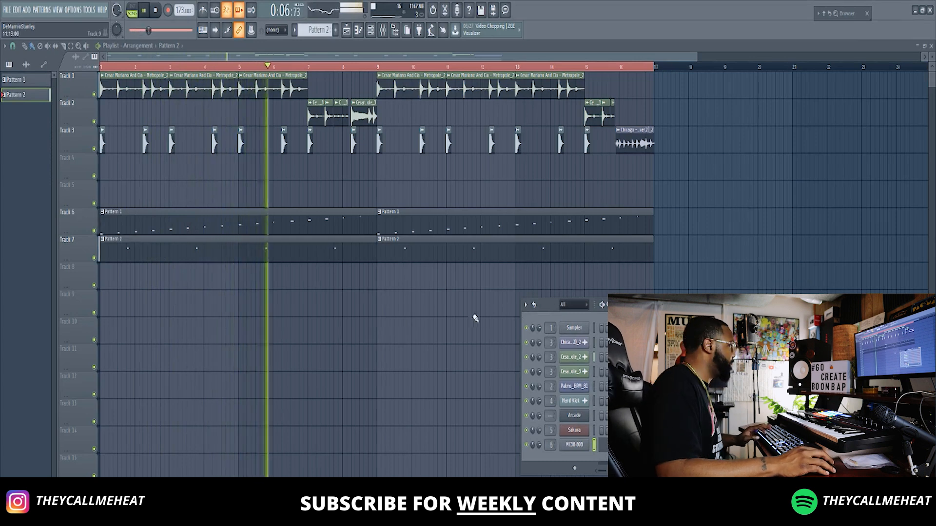
left_click_drag(546, 305, 694, 274)
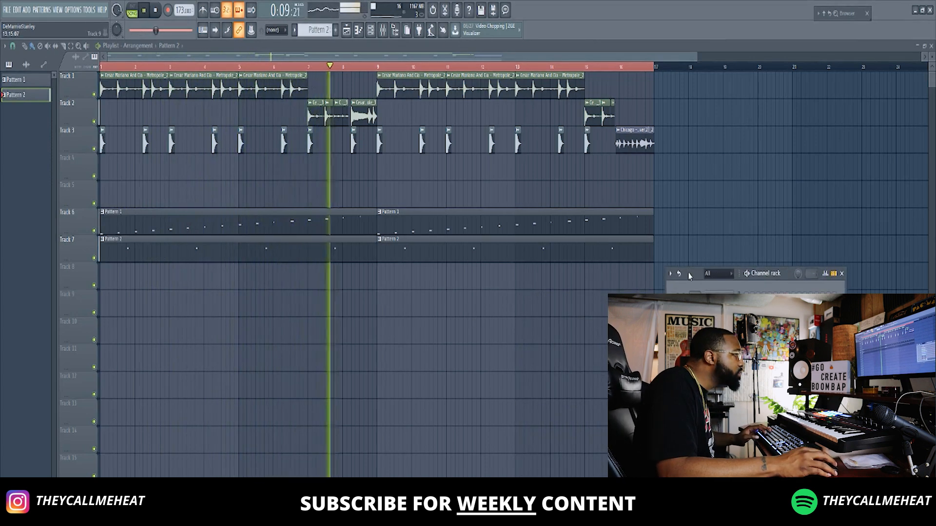
left_click(382, 29)
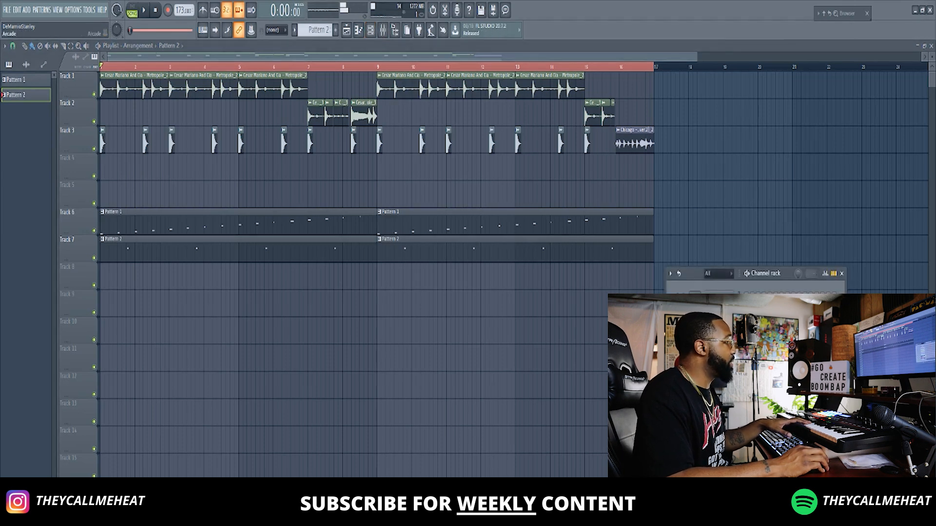
left_click(719, 360)
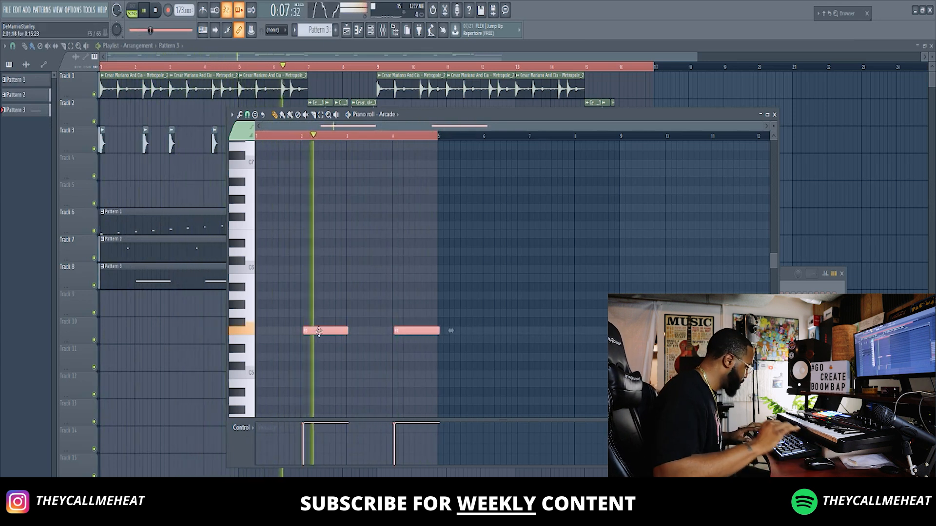
- Deselect the two Arcade notes in Pattern 3 and close the piano roll
right_click(531, 274)
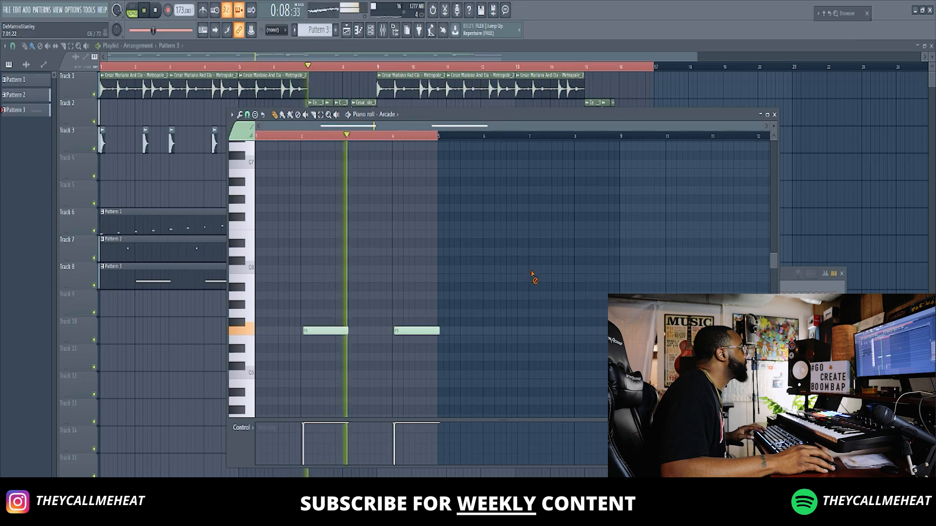
left_click(774, 114)
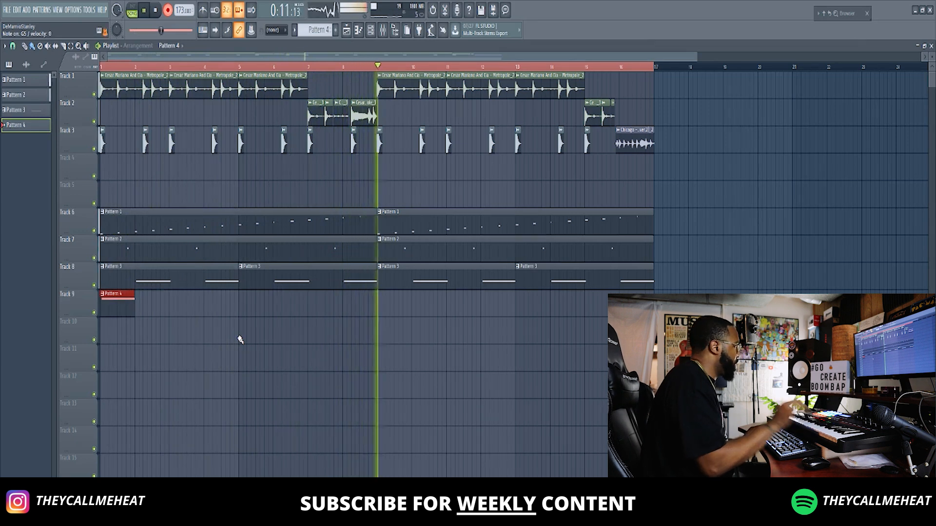
- Finish recording Pattern 4 on Track 9 and play the song from the beginning
key("space")
key("space")
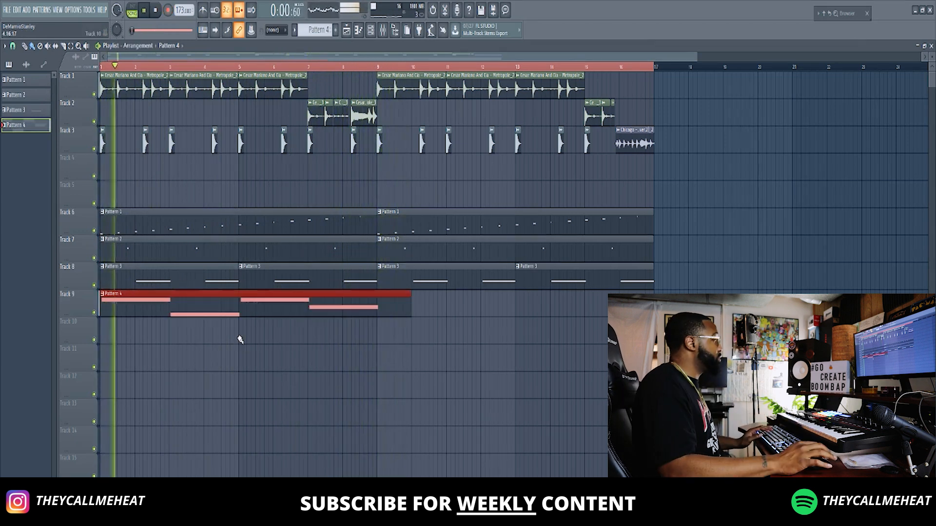
- Move Pattern 4's three Arcade #2 notes slightly earlier to the starts of bars 1, 5 and 7, and quantize them
double_click(221, 300)
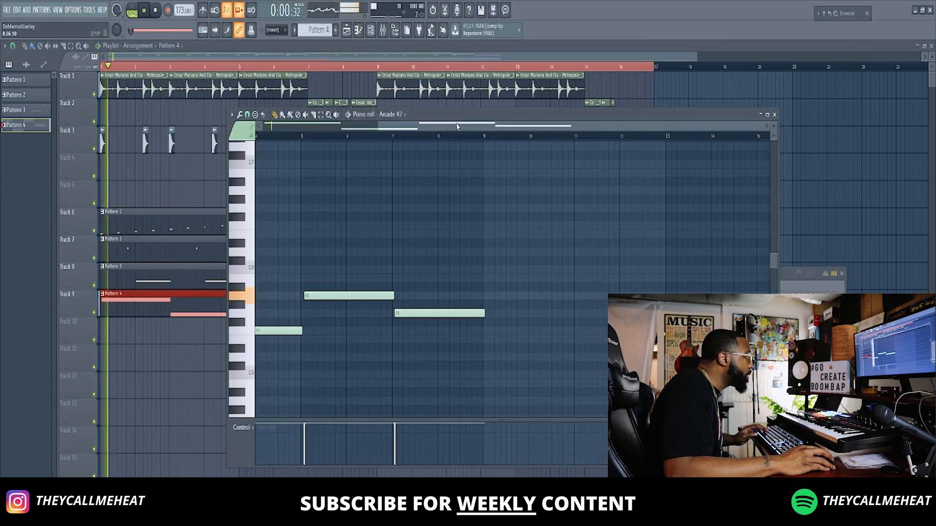
key("space")
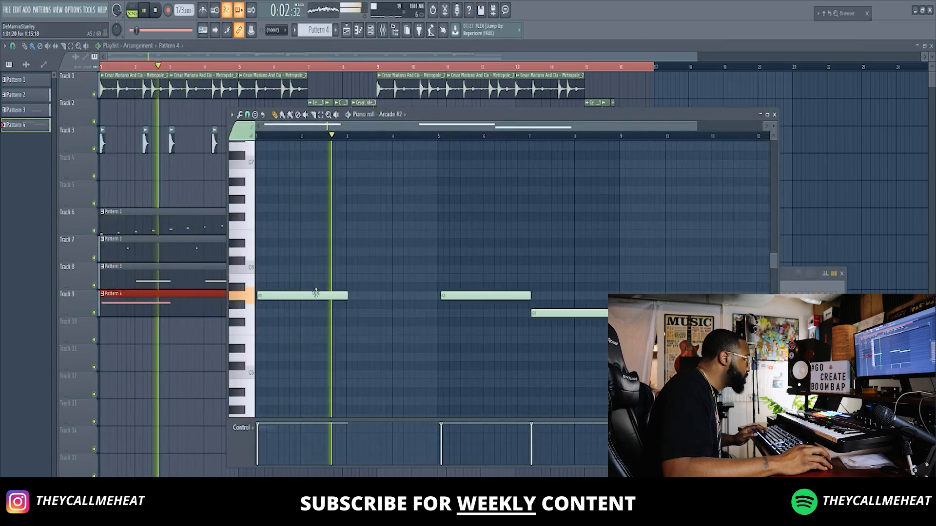
left_click_drag(312, 294, 309, 294)
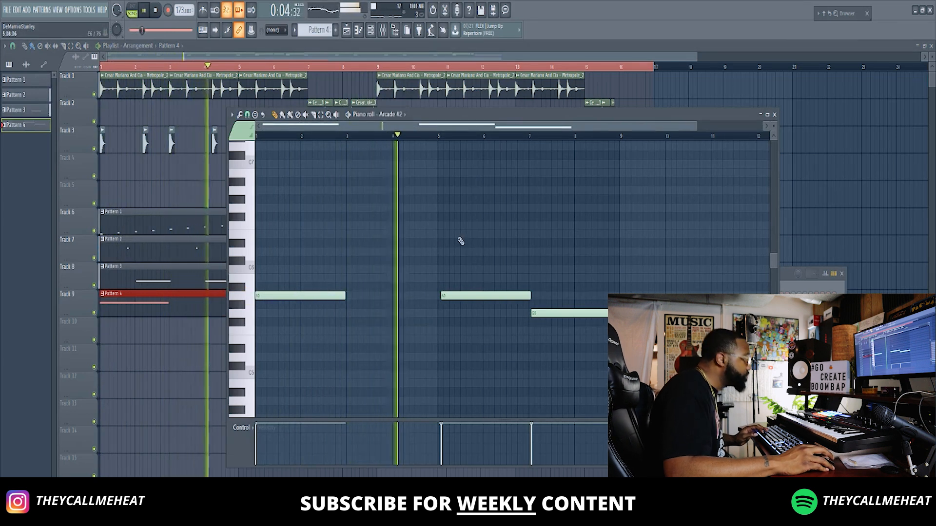
left_click_drag(482, 295, 479, 295)
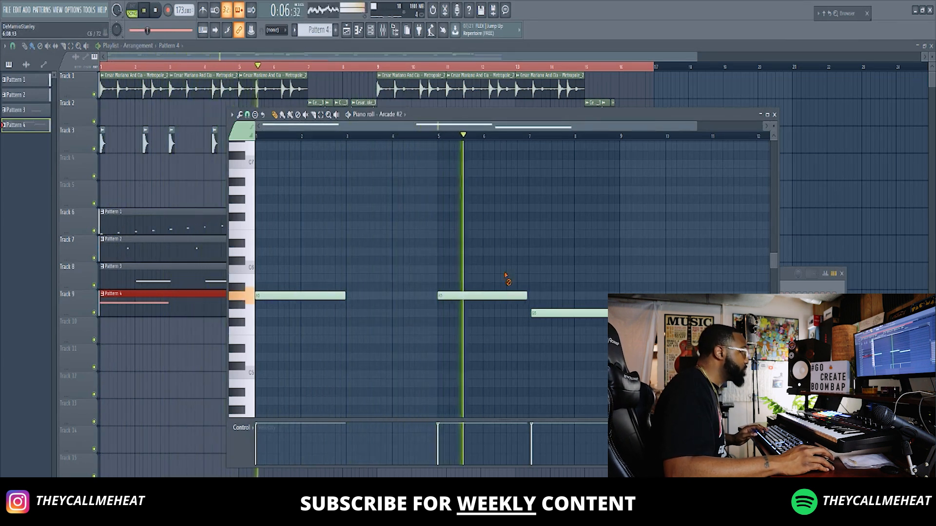
left_click_drag(570, 313, 568, 313)
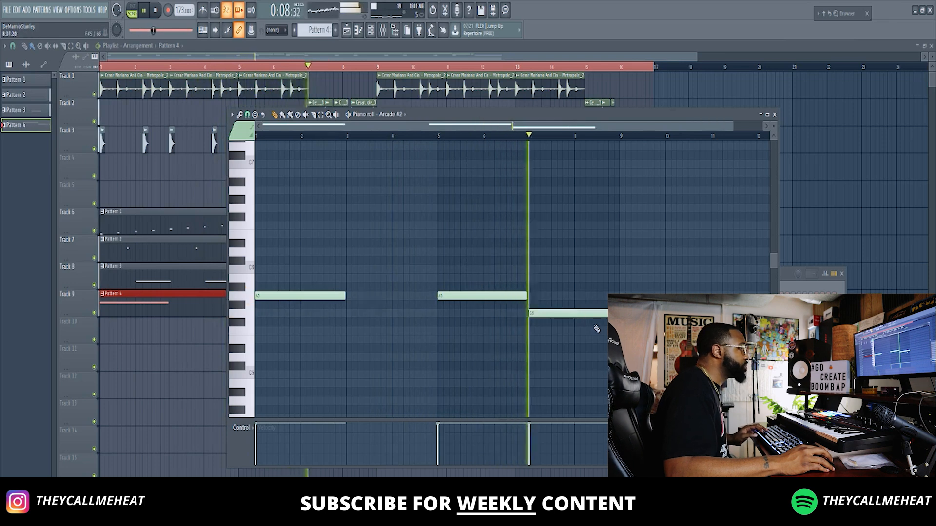
key("alt+q")
key("Return")
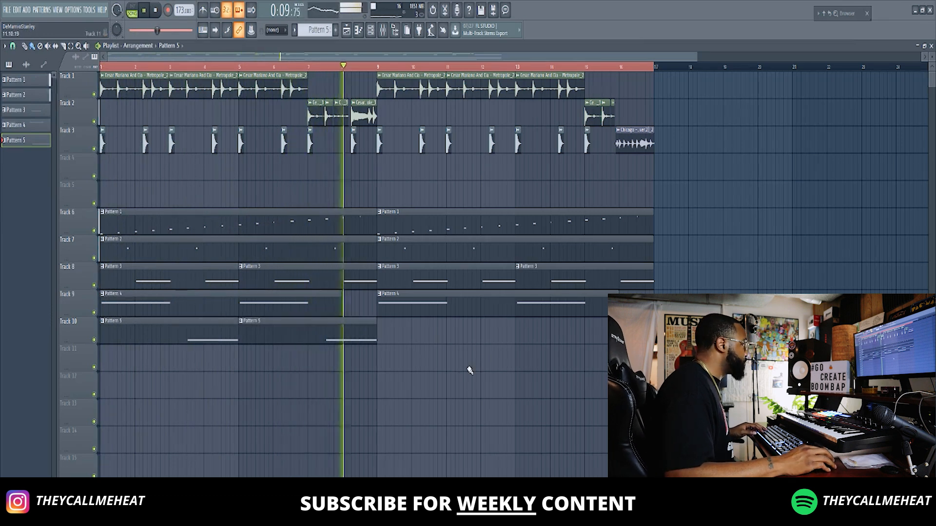
- Repeat the two Pattern 5 clips on Track 10 from bar 9 to bar 17
left_click_drag(429, 345, 455, 328)
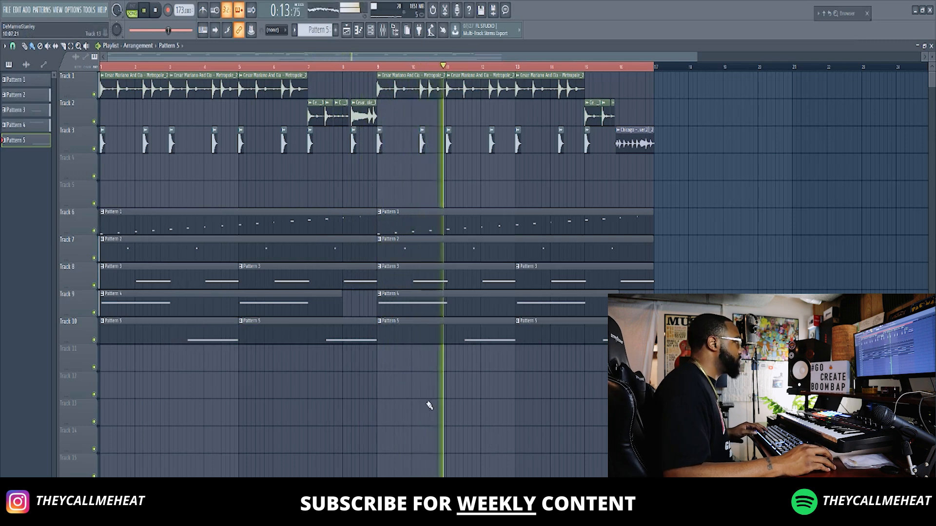
- Nudge the Arcade #2 note in Pattern 5 slightly earlier, deselect it and close the piano roll
double_click(444, 340)
key("space")
left_click_drag(372, 367, 370, 367)
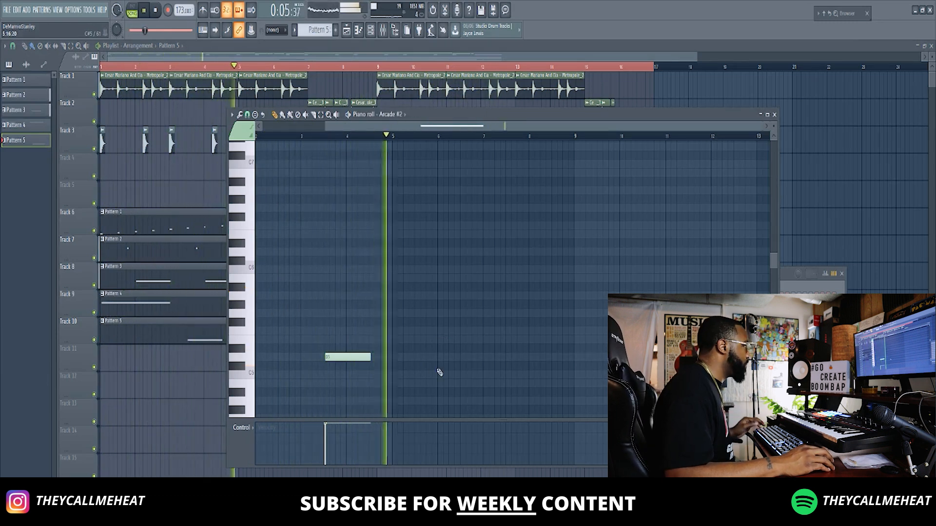
key("ctrl+a")
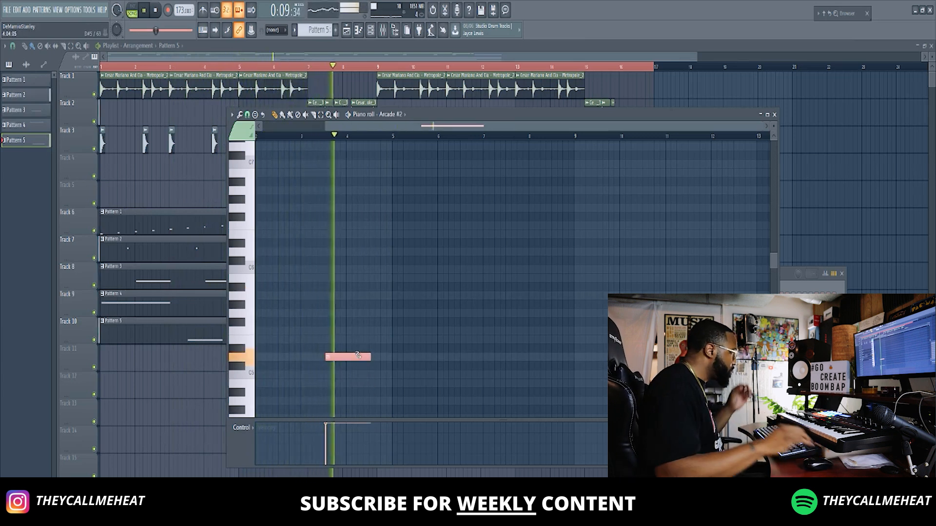
left_click(462, 347)
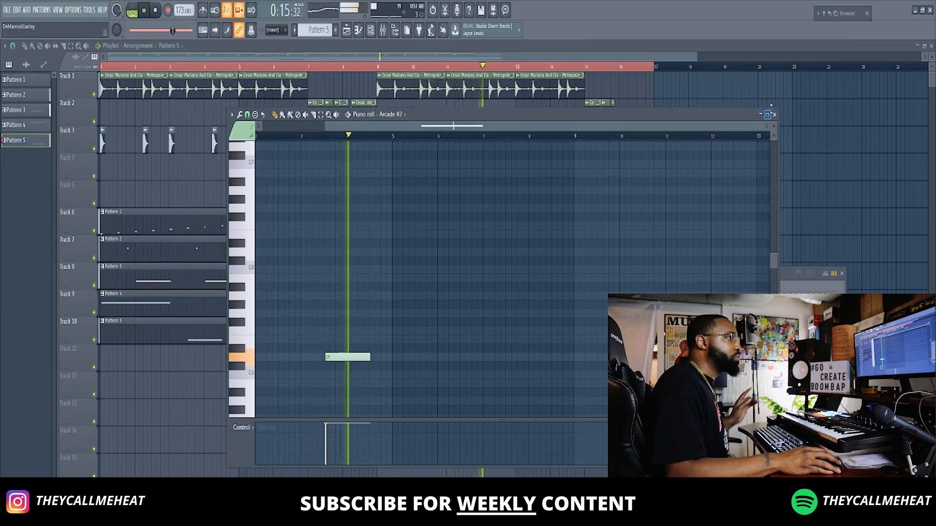
left_click(775, 115)
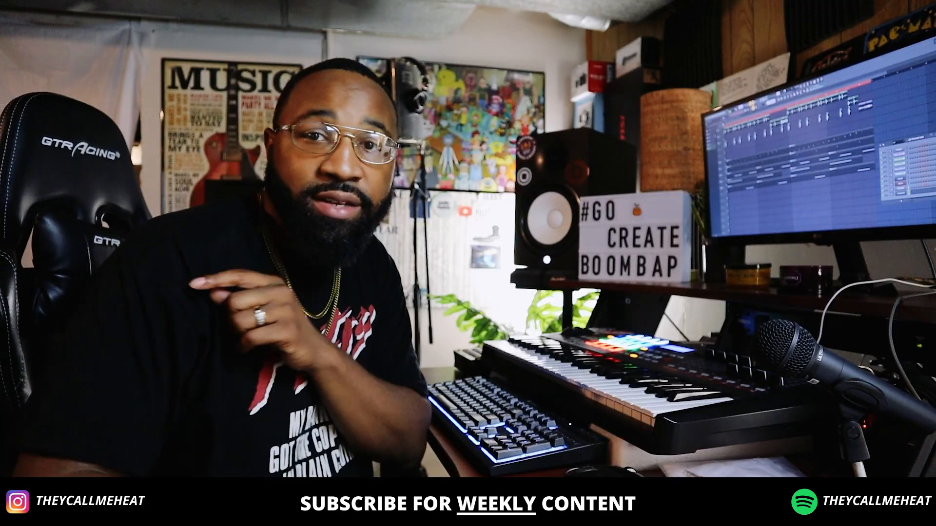